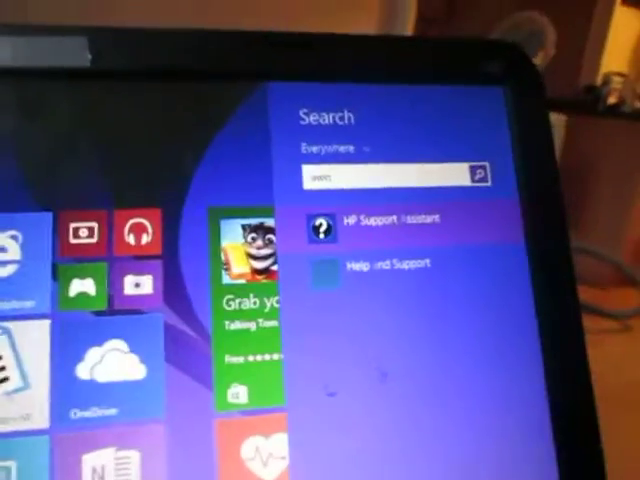
text(awe)
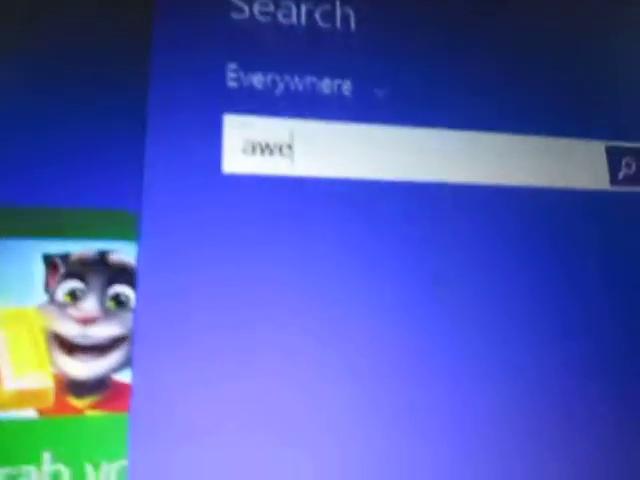